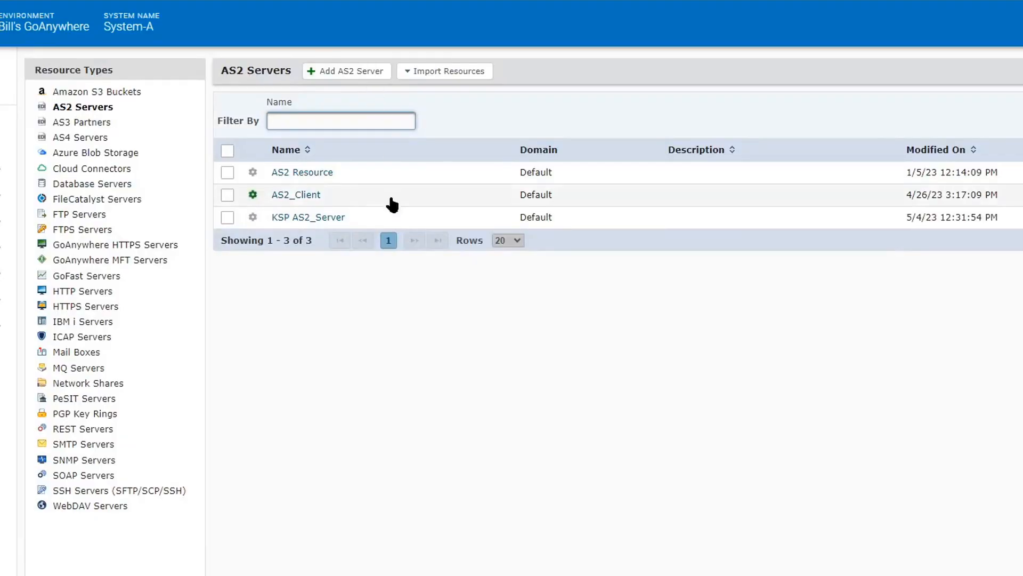
Step: Open the AS2_Client resource and read the field help for AS2 From ID
{"action": "left_click", "coordinate": [291, 197]}
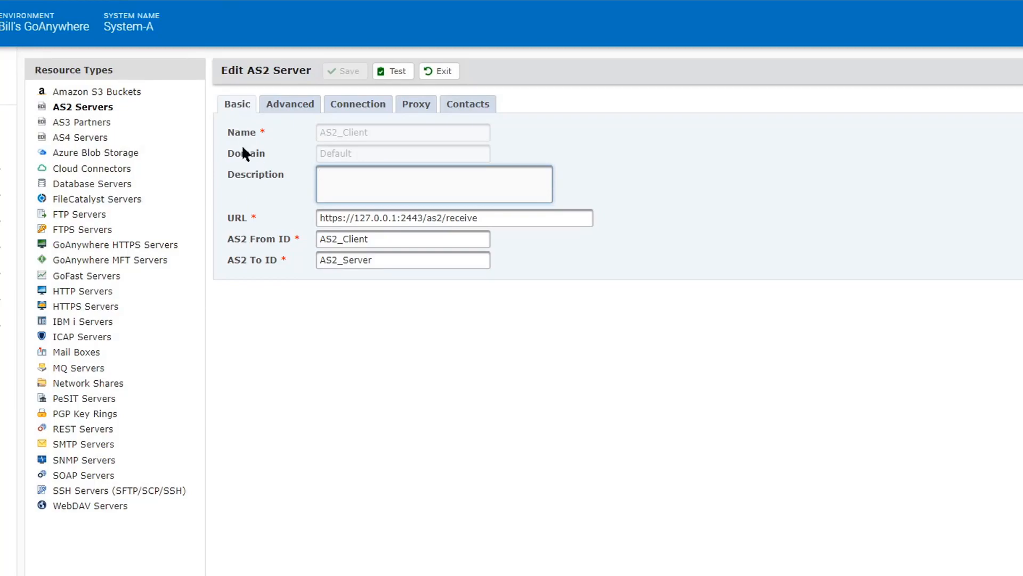
{"action": "left_click", "coordinate": [248, 239]}
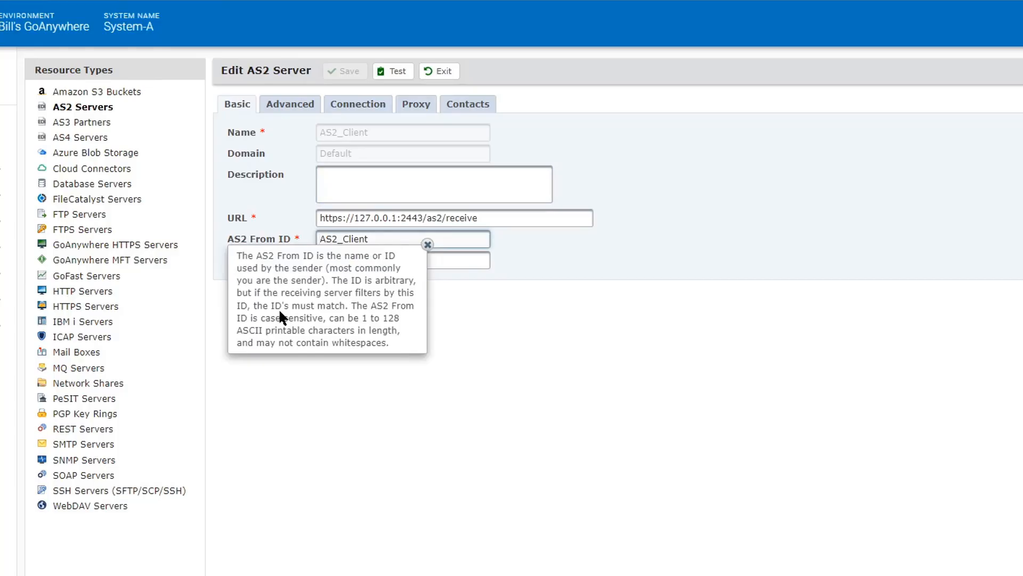
{"action": "left_click", "coordinate": [426, 244]}
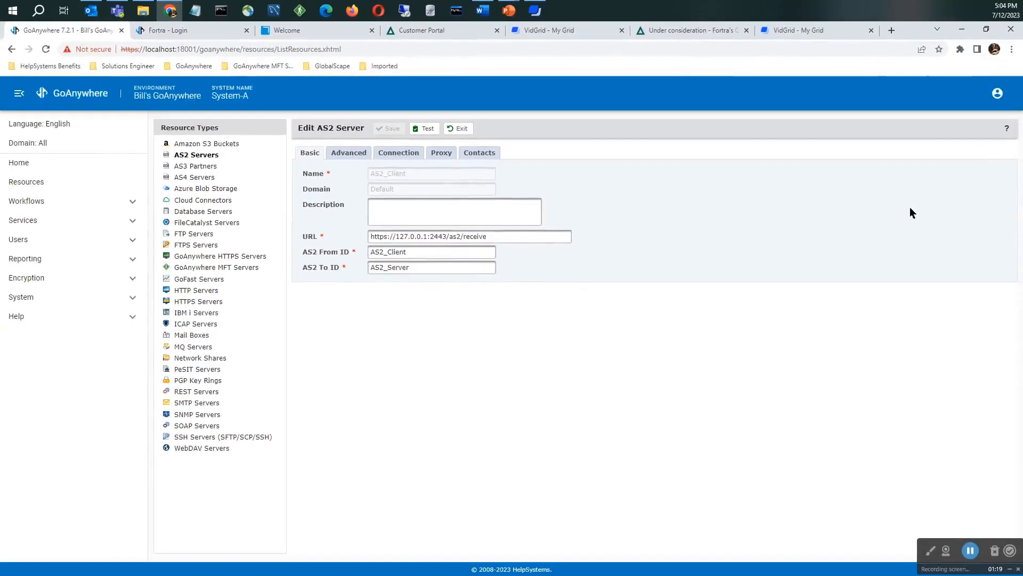
Step: Open the user guide page for the AS2 server resource and examine its Basic Tab, Advanced Tab and Key Vault Keys sections
{"action": "left_click", "coordinate": [1007, 130]}
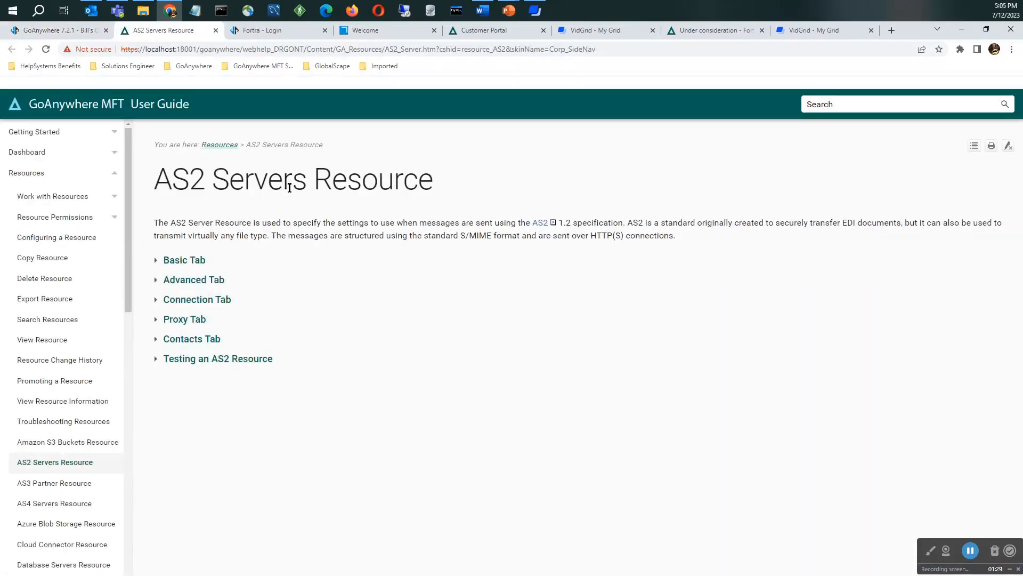
{"action": "left_click", "coordinate": [197, 261]}
{"action": "scroll", "coordinate": [261, 312], "scroll_direction": "down", "scroll_amount": 3}
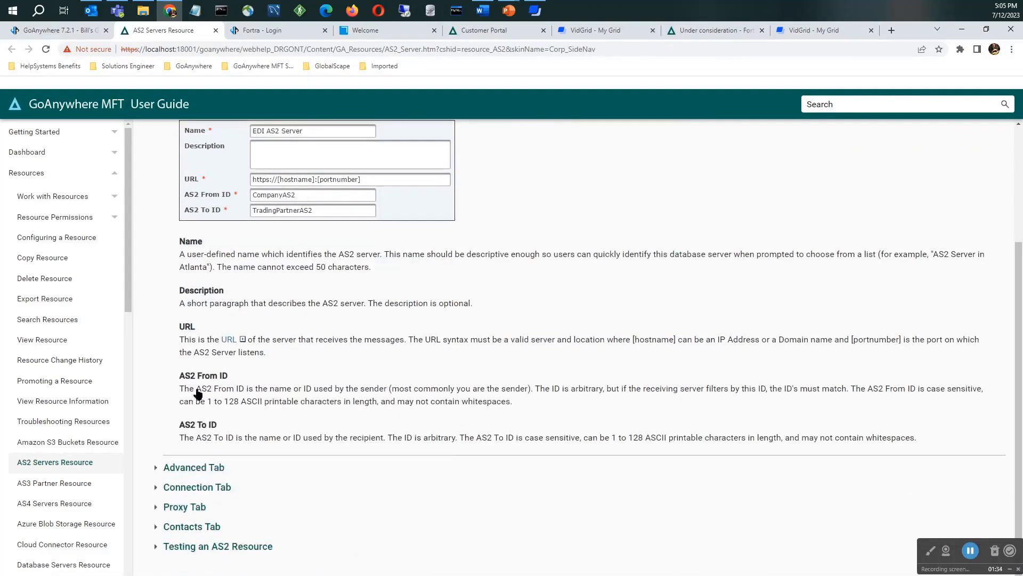
{"action": "left_click", "coordinate": [209, 468]}
{"action": "scroll", "coordinate": [418, 410], "scroll_direction": "down", "scroll_amount": 2}
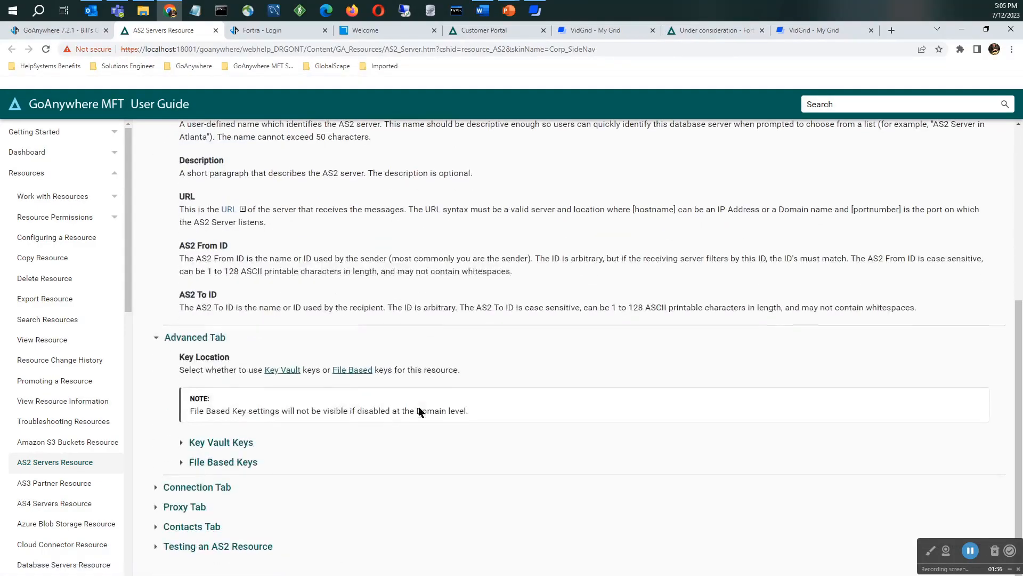
{"action": "left_click", "coordinate": [220, 443]}
{"action": "scroll", "coordinate": [352, 407], "scroll_direction": "down", "scroll_amount": 10}
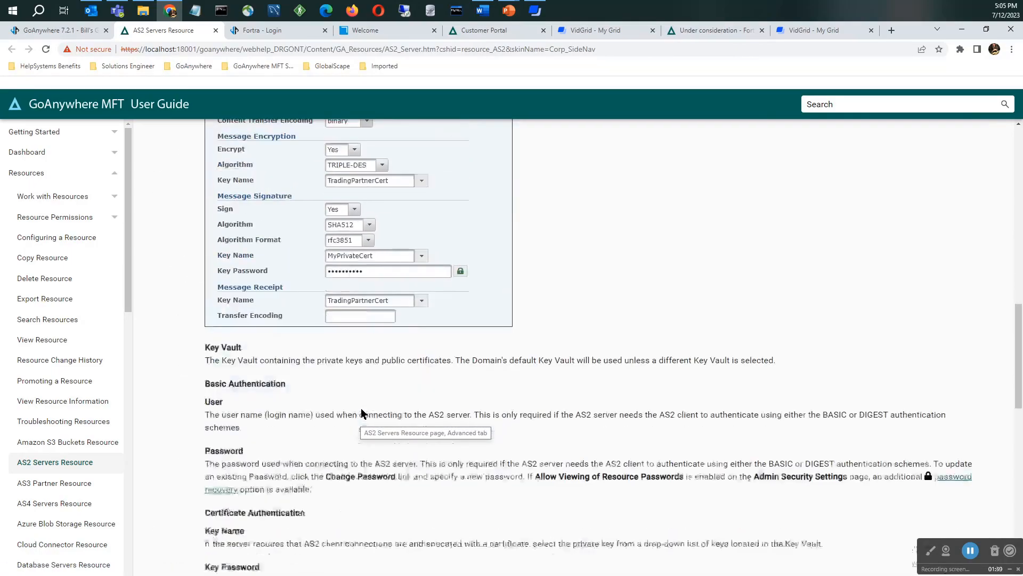
{"action": "scroll", "coordinate": [362, 411], "scroll_direction": "down", "scroll_amount": 3}
{"action": "scroll", "coordinate": [366, 413], "scroll_direction": "up", "scroll_amount": 7}
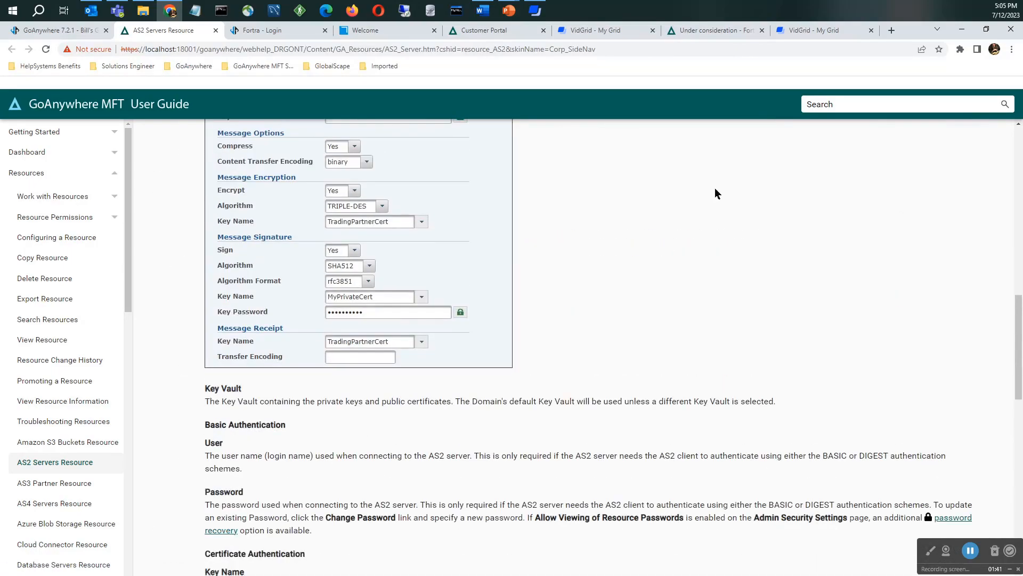
Step: Search the user guide for "as2 quick start" and open the Quick Start for AS2 Client (KMS) article
{"action": "left_click", "coordinate": [825, 102]}
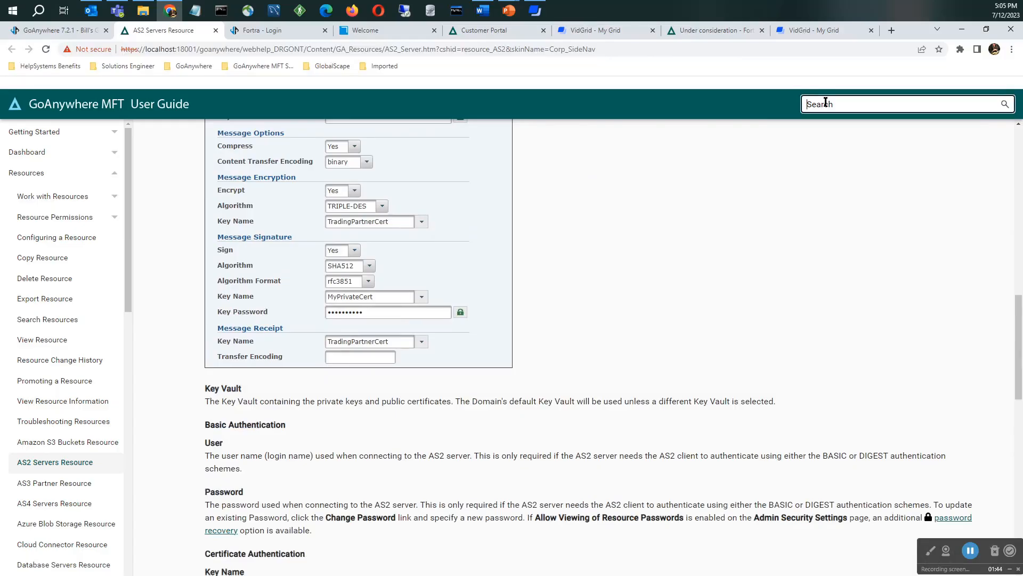
{"action": "type", "text": "as2"}
{"action": "type", "text": " start"}
{"action": "key", "text": "BackSpace"}
{"action": "key", "text": "BackSpace"}
{"action": "key", "text": "BackSpace"}
{"action": "key", "text": "BackSpace"}
{"action": "type", "text": "quick start"}
{"action": "key", "text": "Return"}
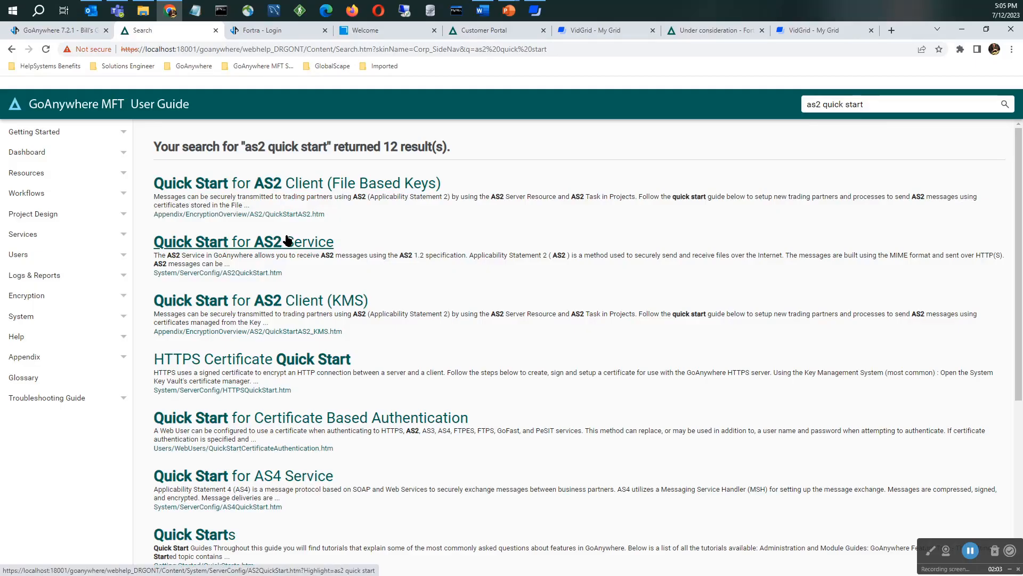
{"action": "left_click", "coordinate": [307, 303]}
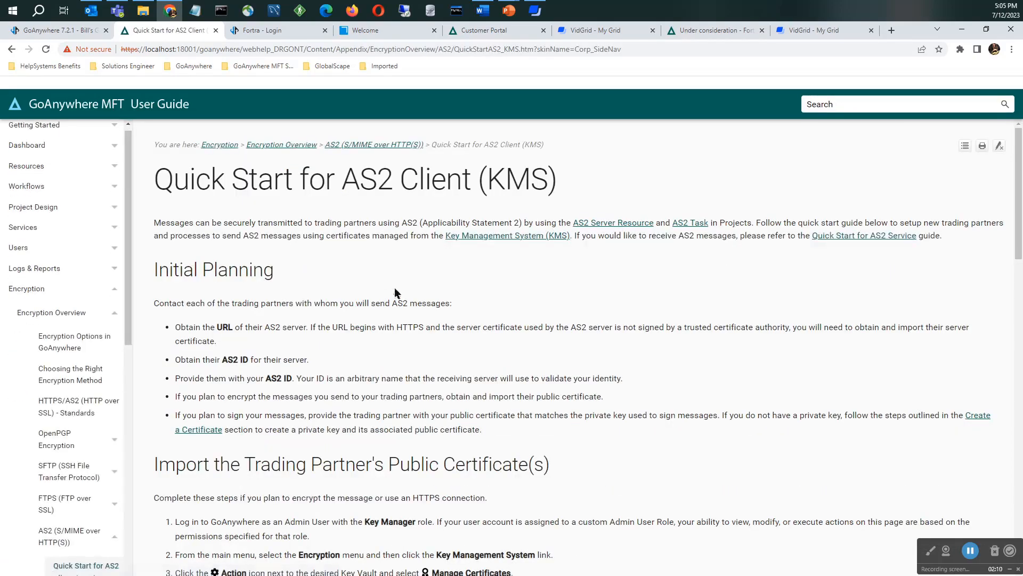
Step: Read through the AS2 client quick start, from initial planning and certificate import to the AS2 task and MDN receipts
{"action": "scroll", "coordinate": [403, 304], "scroll_direction": "down", "scroll_amount": 2}
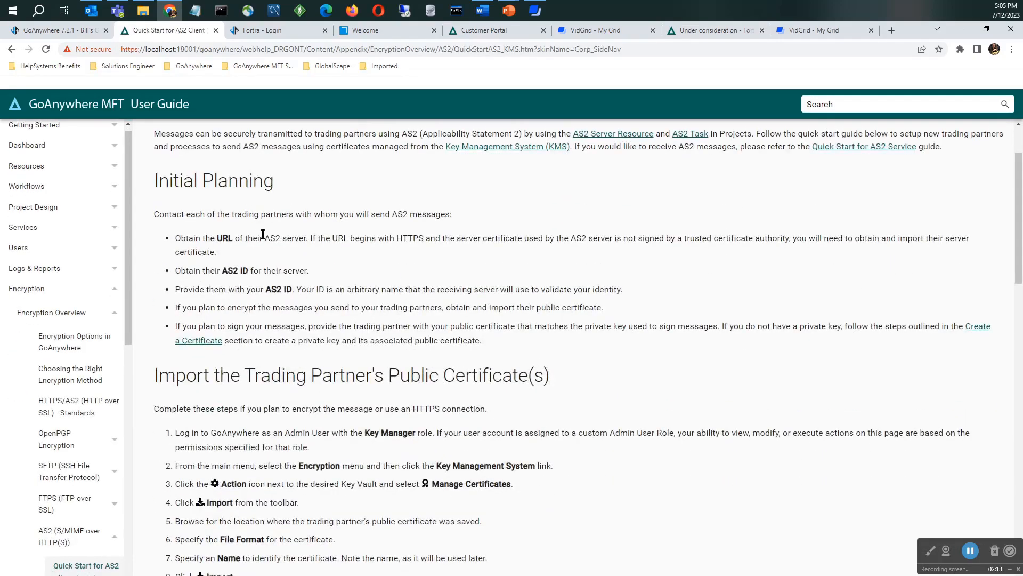
{"action": "scroll", "coordinate": [286, 267], "scroll_direction": "down", "scroll_amount": 2}
{"action": "scroll", "coordinate": [287, 268], "scroll_direction": "down", "scroll_amount": 3}
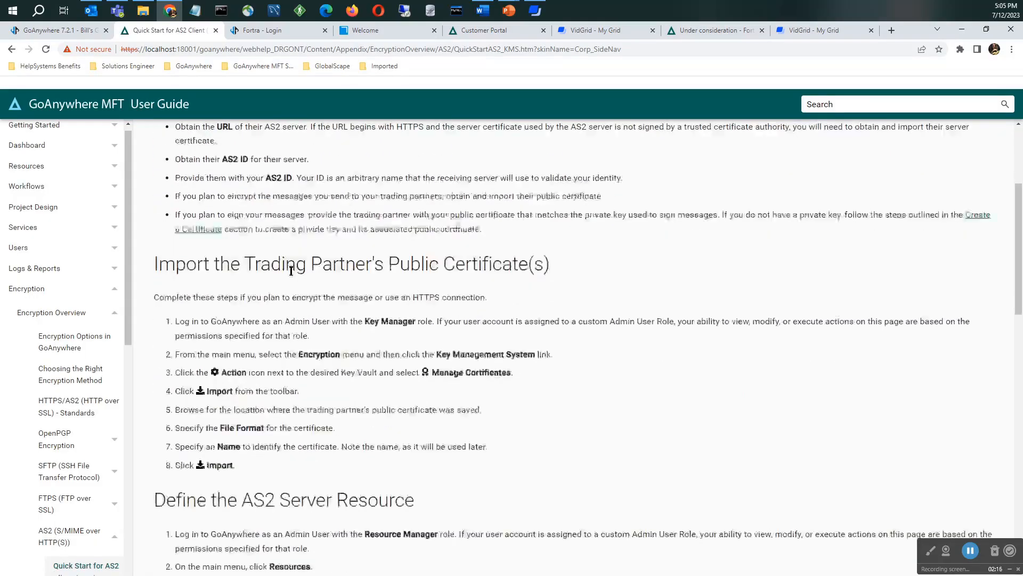
{"action": "scroll", "coordinate": [327, 269], "scroll_direction": "down", "scroll_amount": 3}
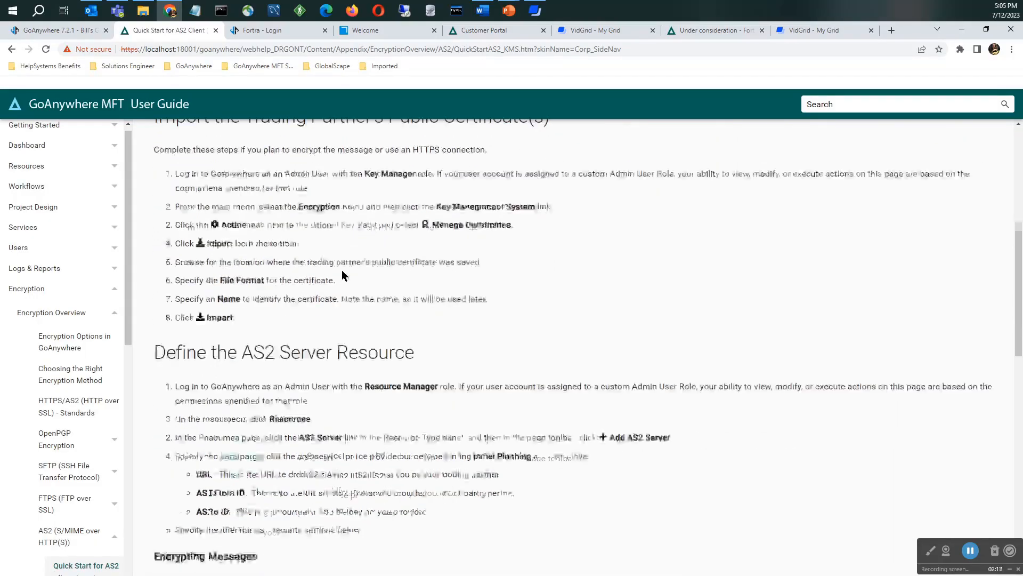
{"action": "scroll", "coordinate": [329, 346], "scroll_direction": "down", "scroll_amount": 2}
{"action": "scroll", "coordinate": [329, 345], "scroll_direction": "down", "scroll_amount": 8}
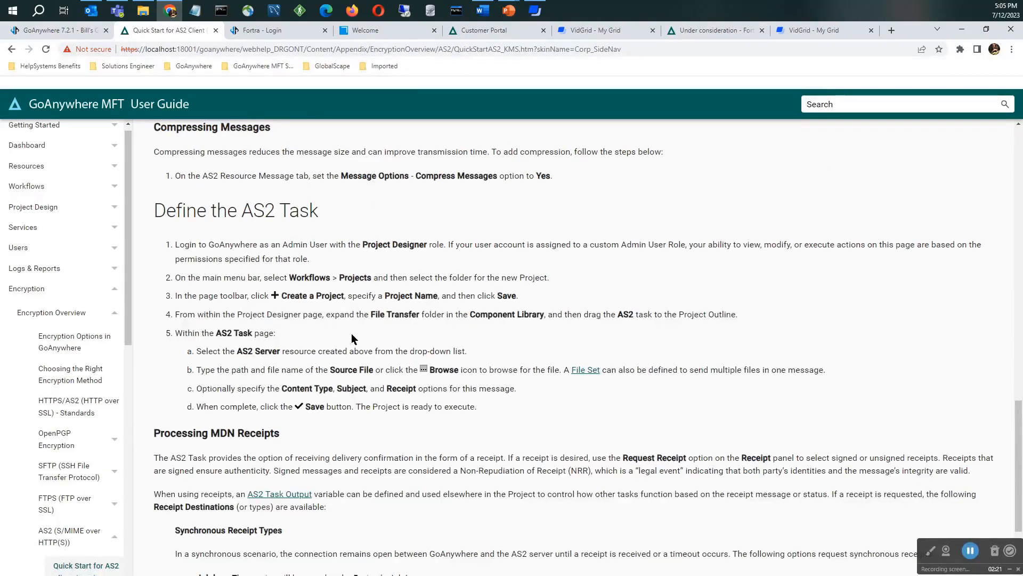
{"action": "scroll", "coordinate": [351, 337], "scroll_direction": "down", "scroll_amount": 2}
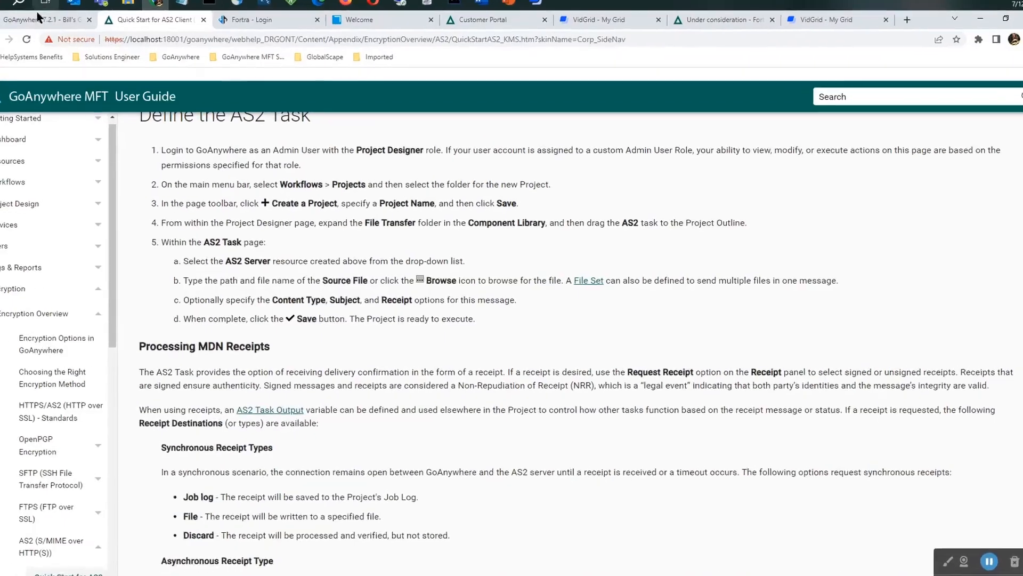
Step: Return to the AS2_Client resource and review its advanced and connection settings
{"action": "left_click", "coordinate": [37, 19]}
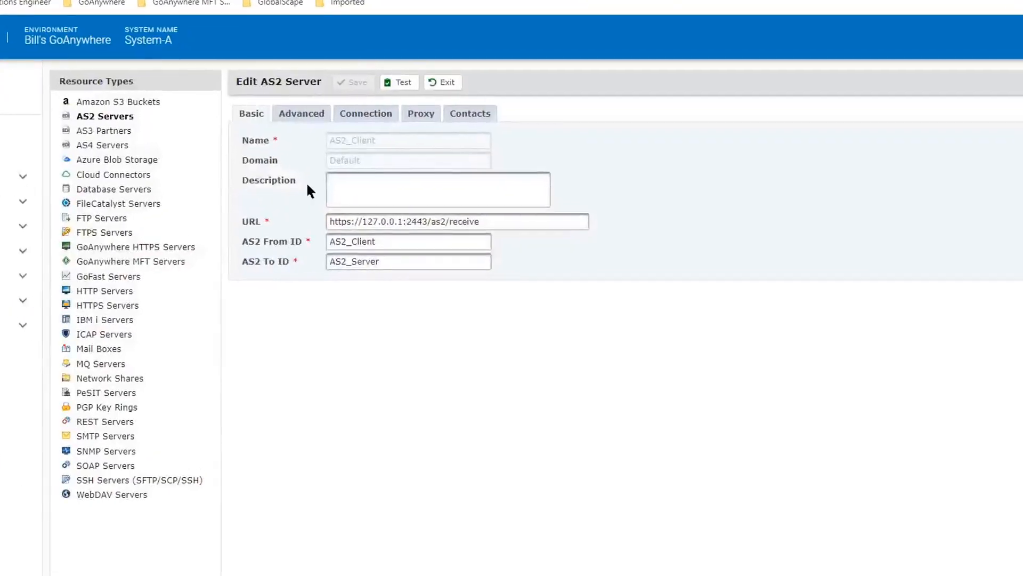
{"action": "left_click", "coordinate": [292, 113]}
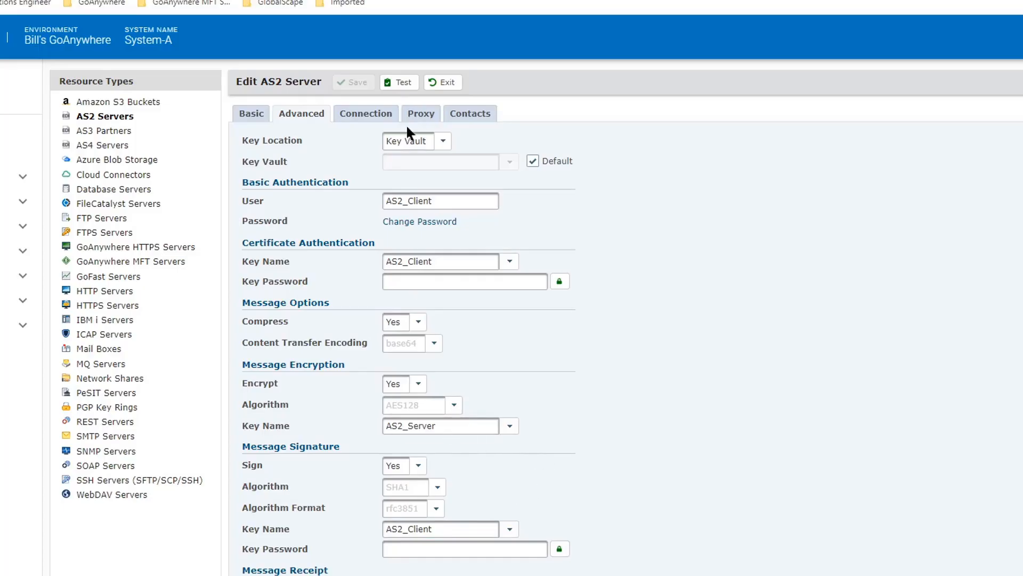
{"action": "left_click", "coordinate": [359, 112]}
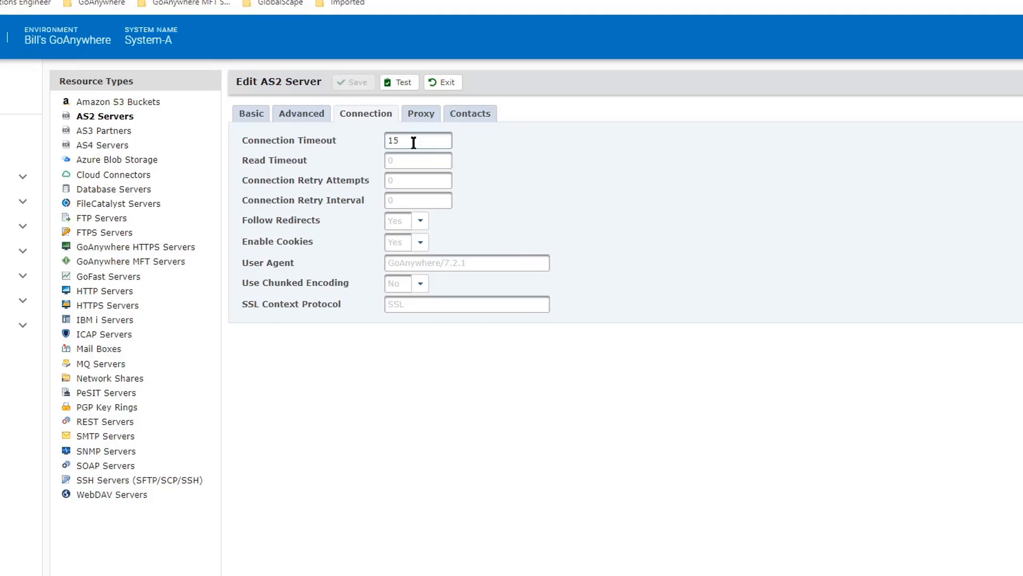
Step: Run a connection test of the AS2_Client resource with the subject "test" and a signed receipt requested
{"action": "left_click", "coordinate": [398, 84]}
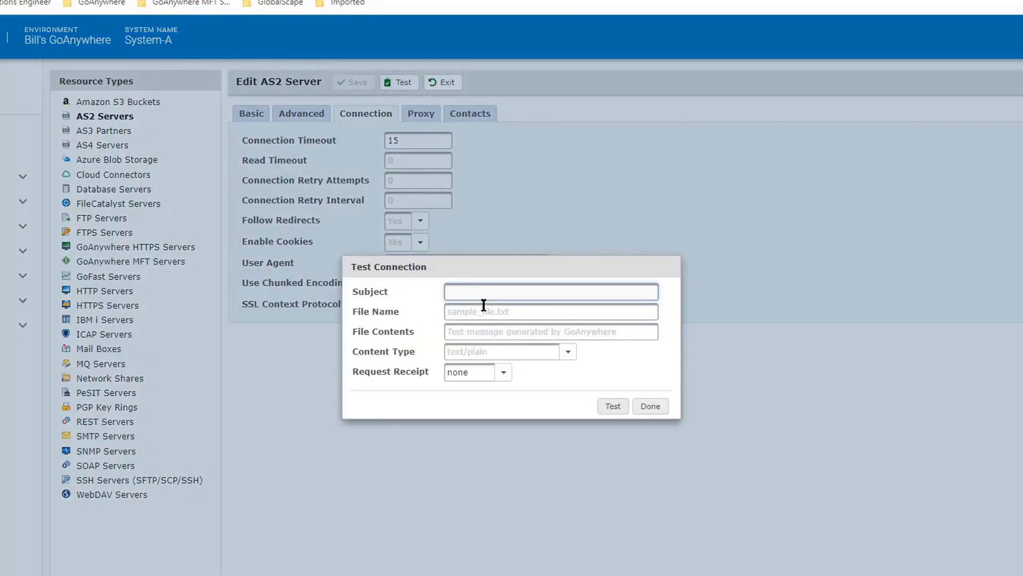
{"action": "type", "text": "test"}
{"action": "left_click", "coordinate": [502, 373]}
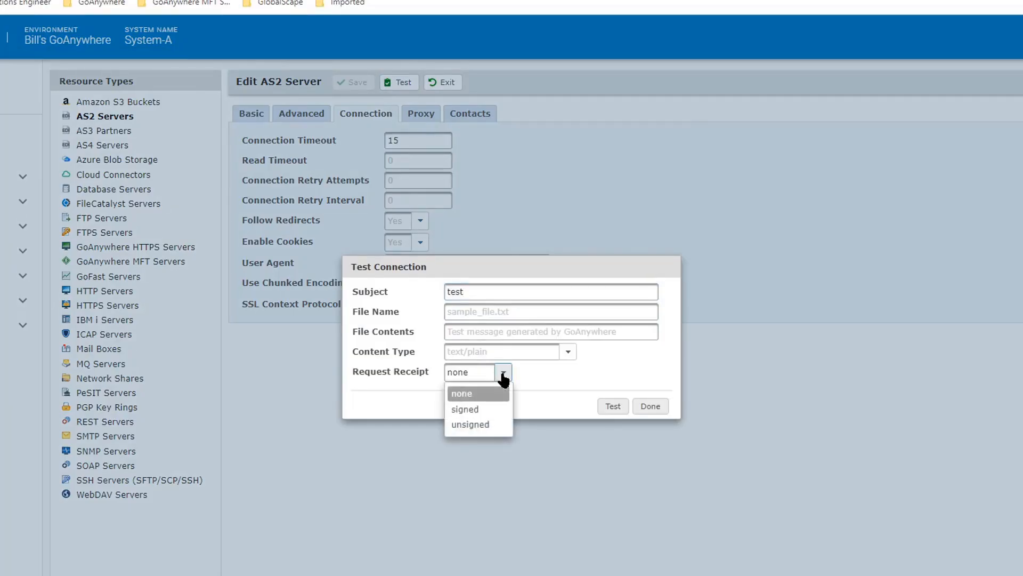
{"action": "left_click", "coordinate": [479, 409]}
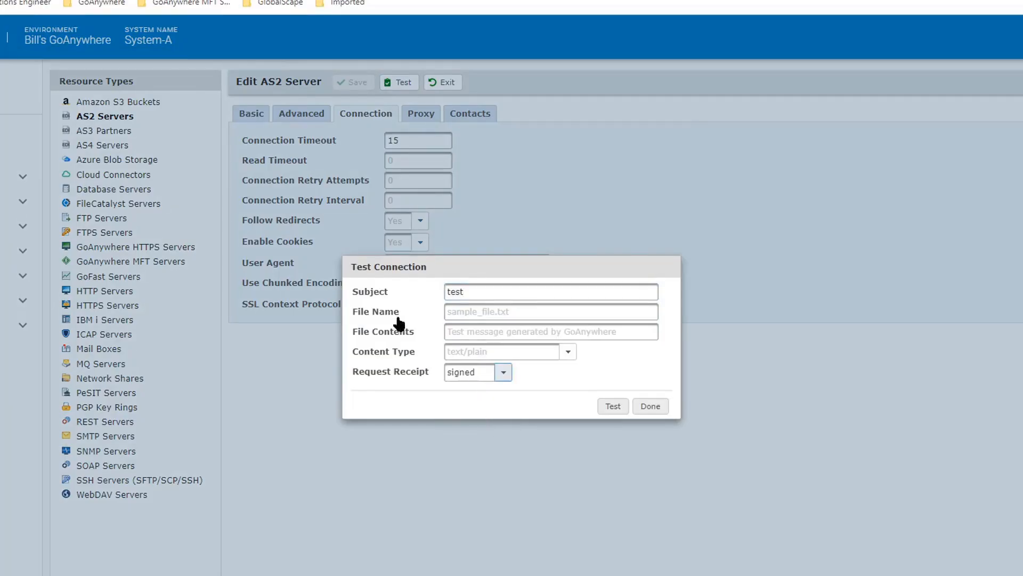
{"action": "left_click", "coordinate": [611, 406]}
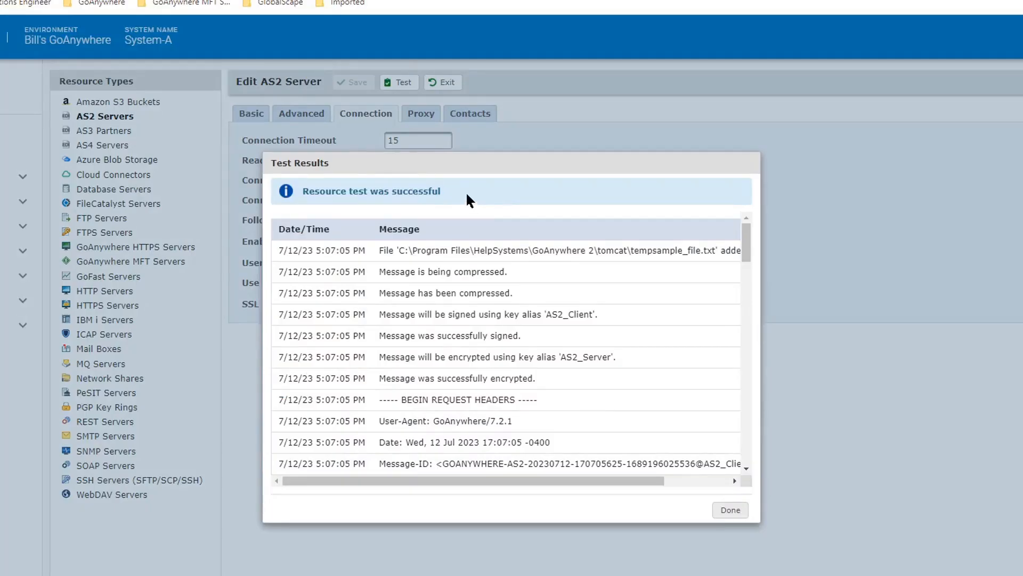
Step: Examine the message processing, request header and response header entries in the test results, and exit the AS2_Client resource
{"action": "scroll", "coordinate": [488, 280], "scroll_direction": "down", "scroll_amount": 3}
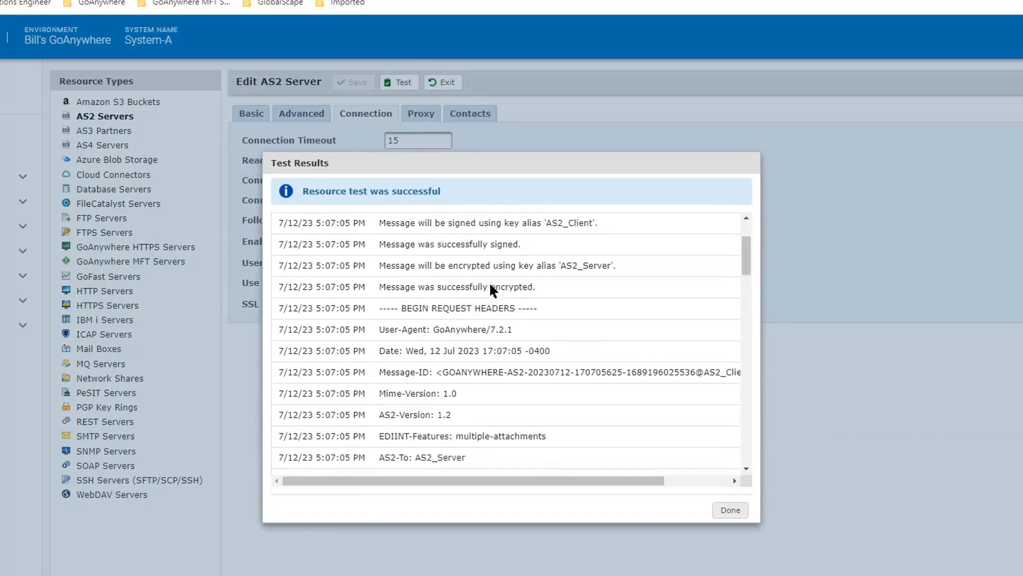
{"action": "scroll", "coordinate": [491, 283], "scroll_direction": "up", "scroll_amount": 3}
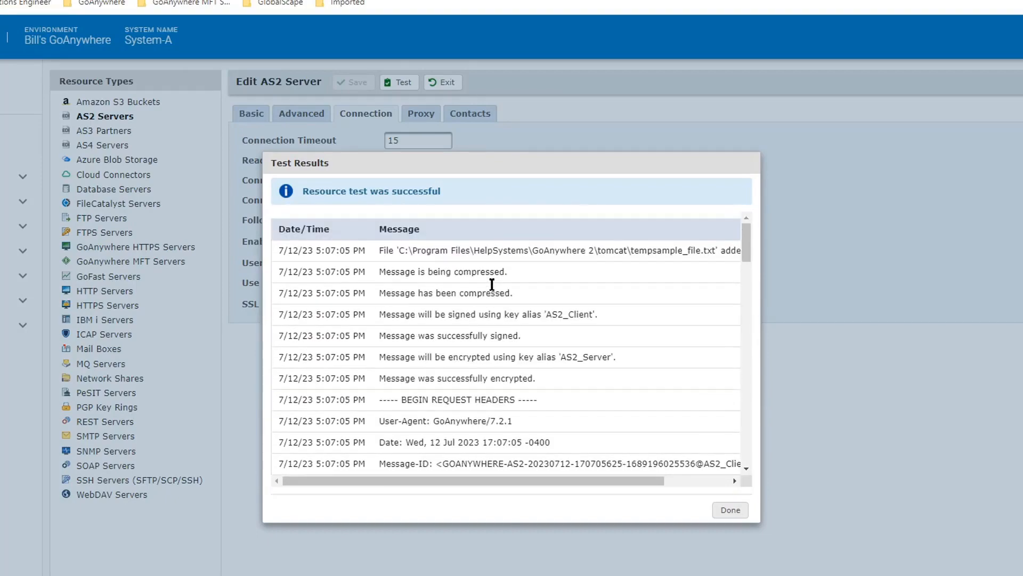
{"action": "scroll", "coordinate": [491, 283], "scroll_direction": "down", "scroll_amount": 3}
{"action": "scroll", "coordinate": [490, 286], "scroll_direction": "down", "scroll_amount": 5}
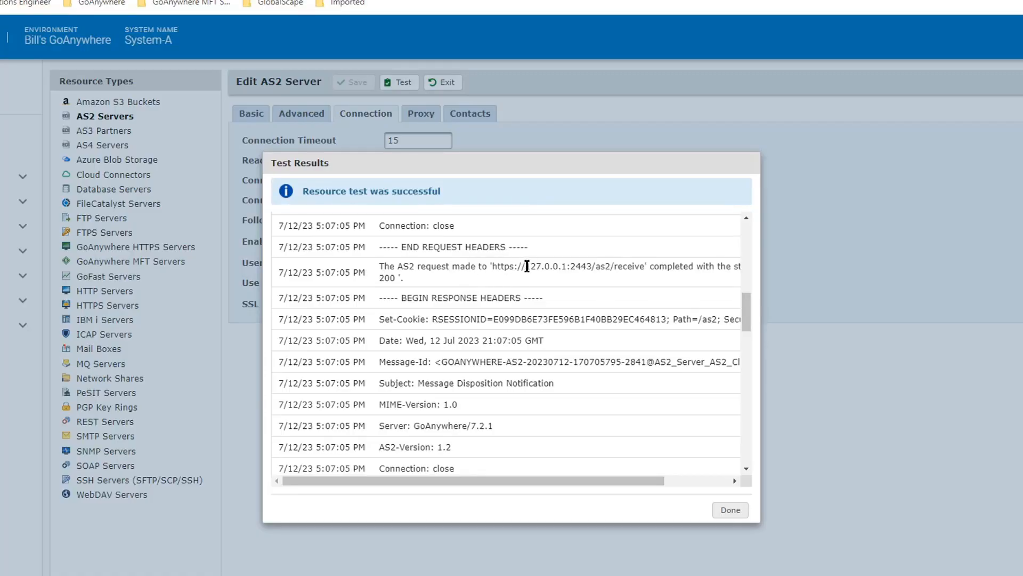
{"action": "left_click", "coordinate": [734, 480]}
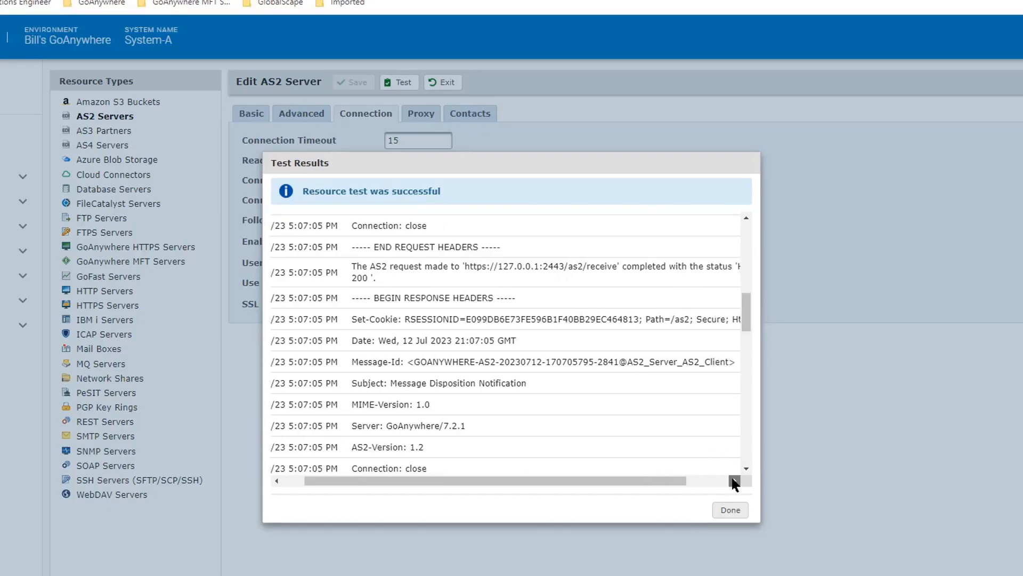
{"action": "left_click", "coordinate": [277, 480]}
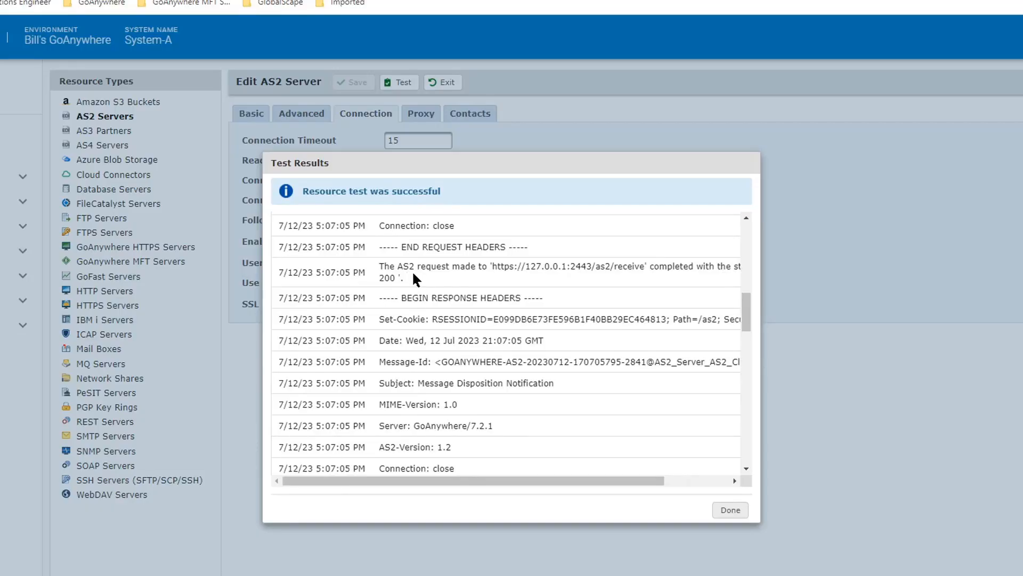
{"action": "left_click", "coordinate": [730, 511]}
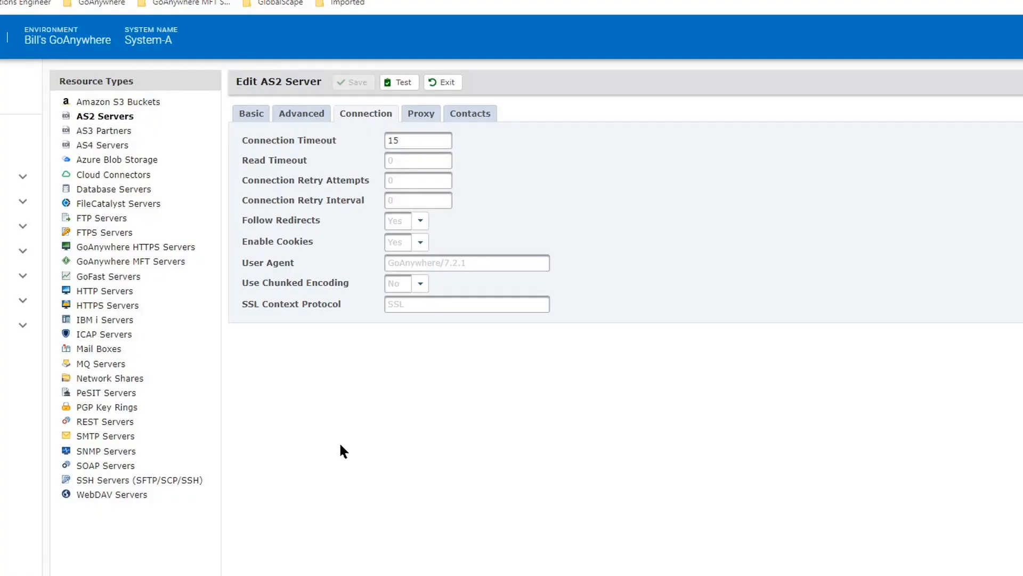
{"action": "left_click", "coordinate": [435, 83]}
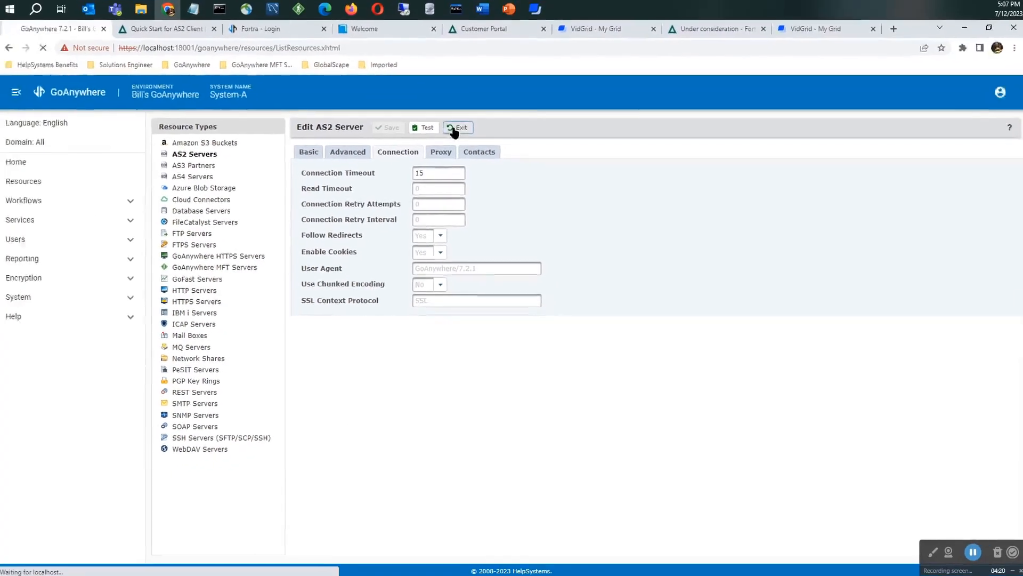
Step: Filter the workflow projects by "as2" and open AS2 Post Test Project
{"action": "left_click", "coordinate": [45, 202]}
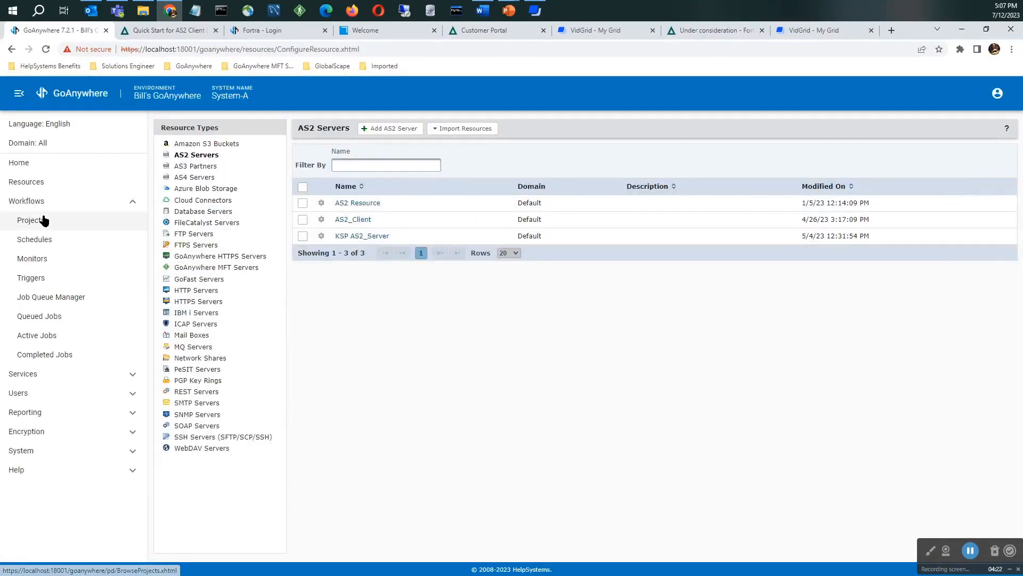
{"action": "left_click", "coordinate": [45, 220]}
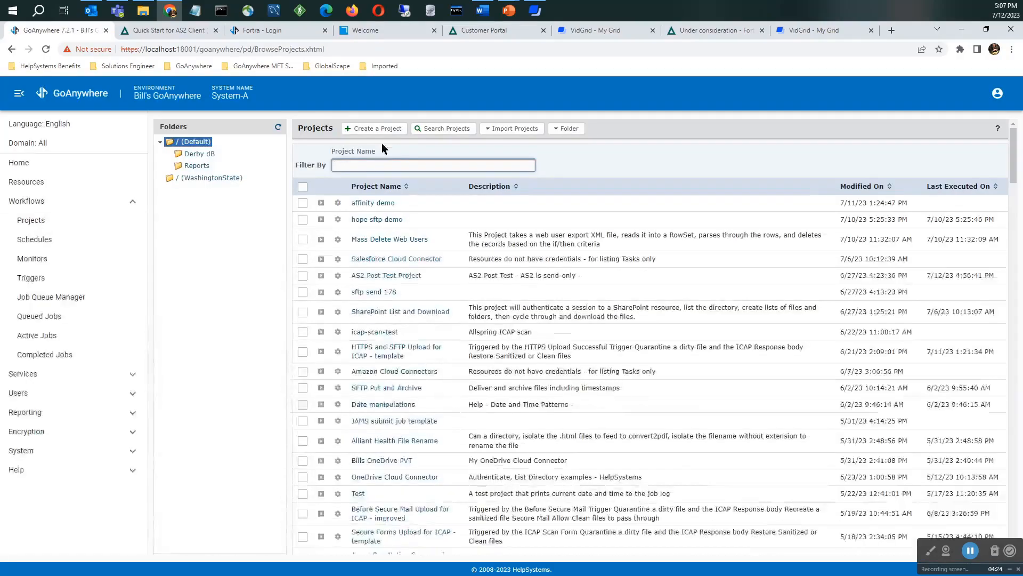
{"action": "left_click", "coordinate": [383, 164]}
{"action": "type", "text": "as2"}
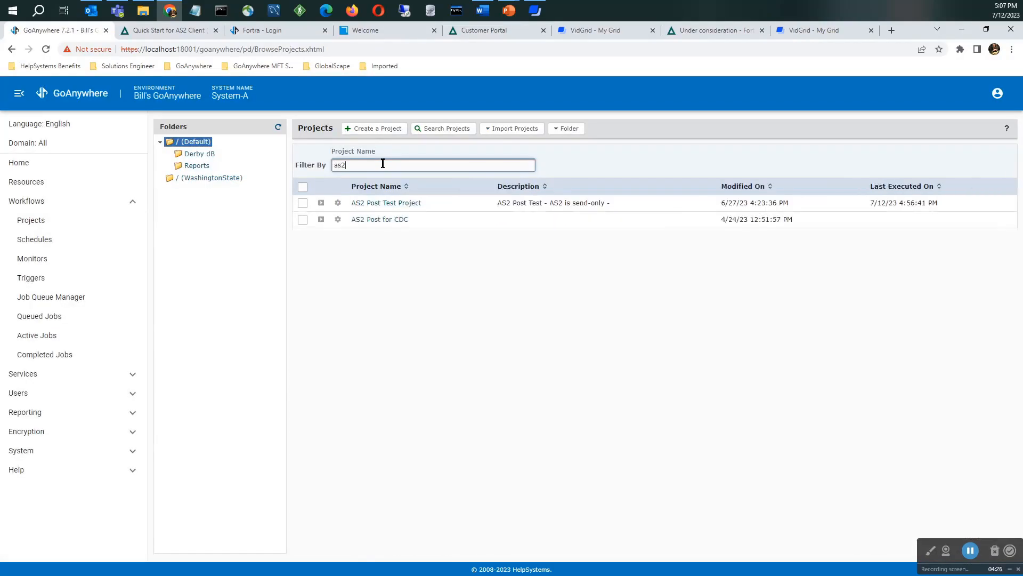
{"action": "left_click", "coordinate": [357, 184]}
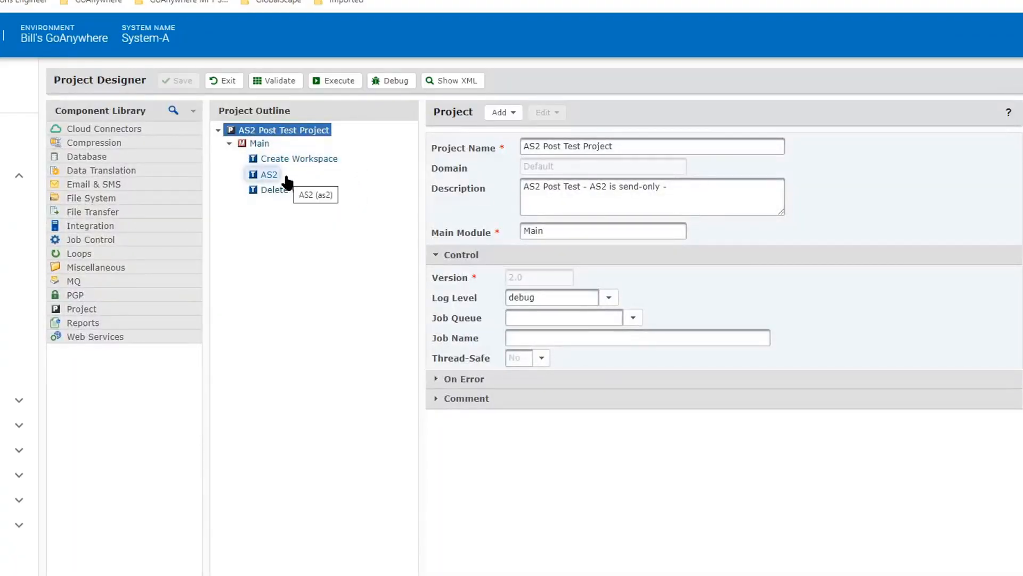
Step: List the available file transfer tasks and open the project's AS2 task to review its settings
{"action": "left_click", "coordinate": [115, 216]}
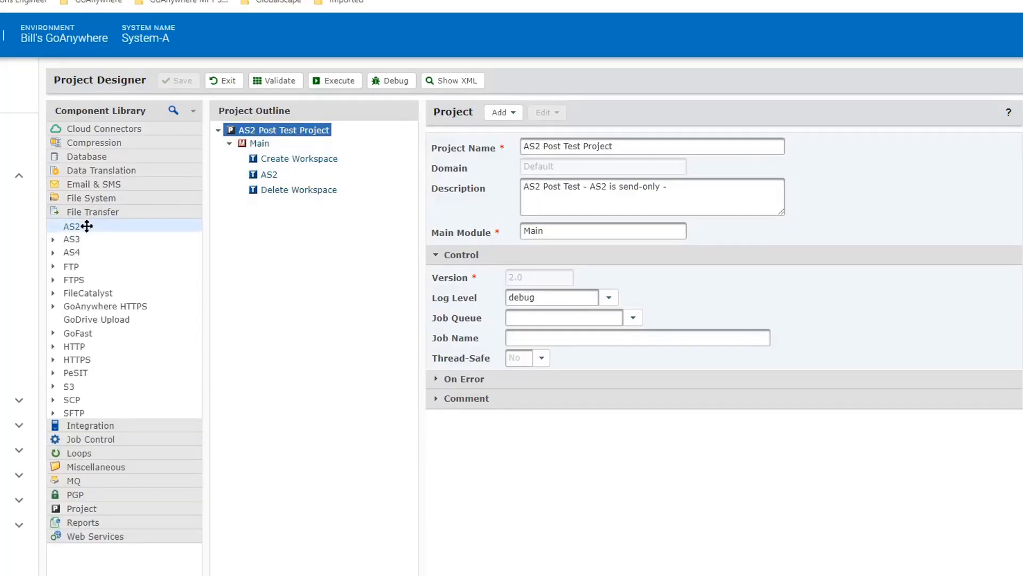
{"action": "left_click", "coordinate": [260, 175]}
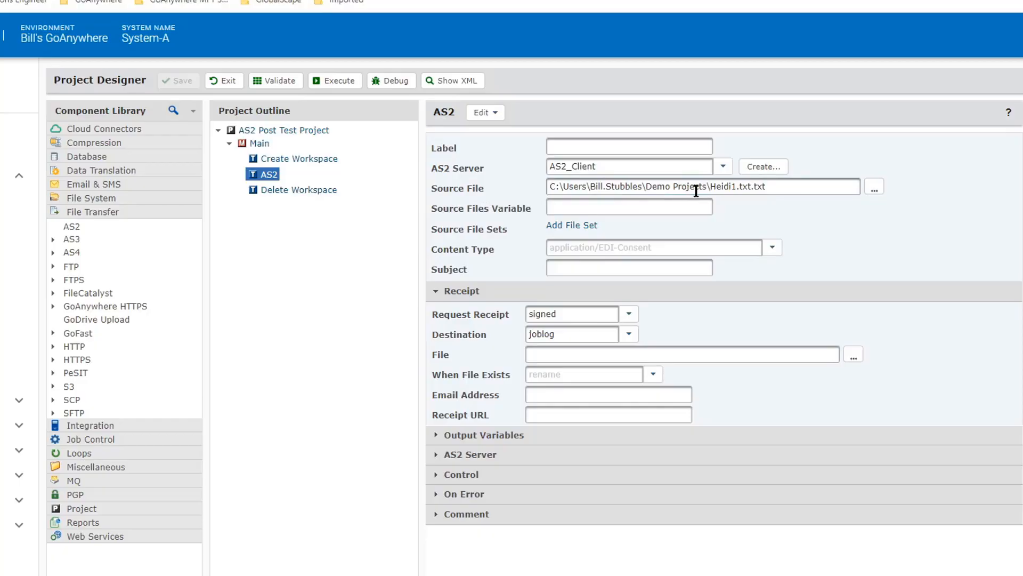
Step: Add two source file sets to the AS2 task and remove both again
{"action": "left_click", "coordinate": [574, 227]}
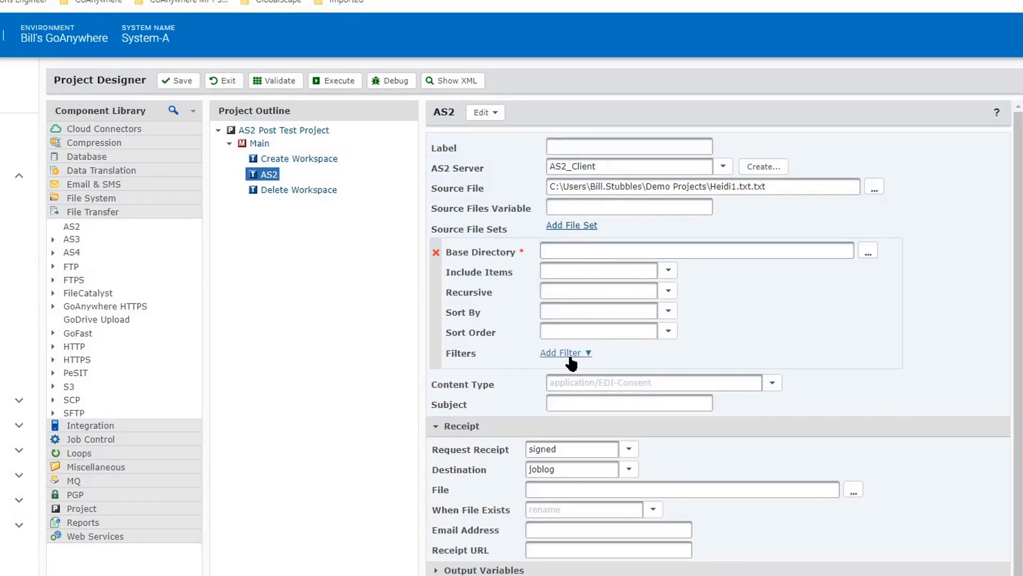
{"action": "left_click", "coordinate": [576, 228]}
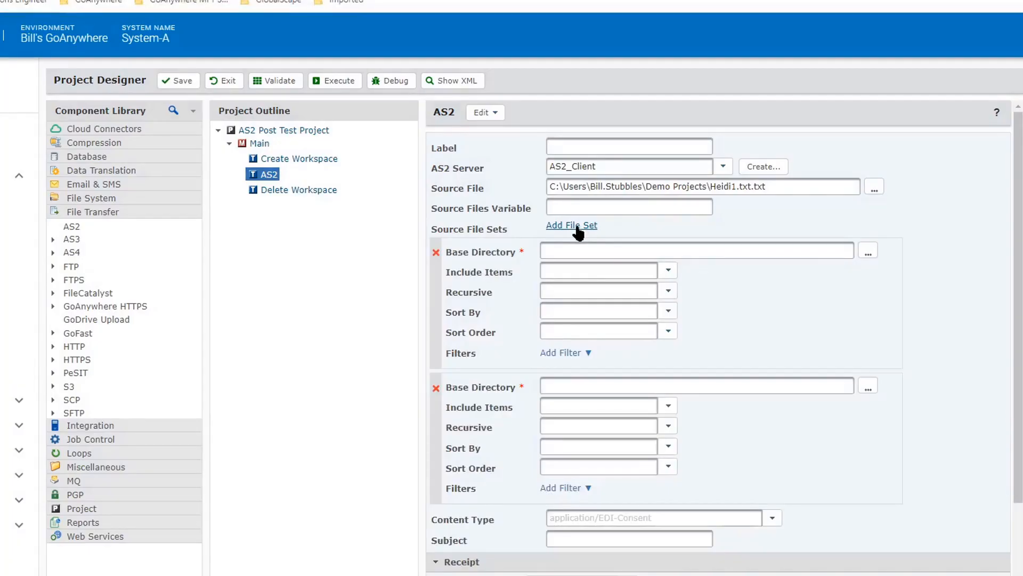
{"action": "left_click", "coordinate": [436, 388]}
{"action": "left_click", "coordinate": [436, 252]}
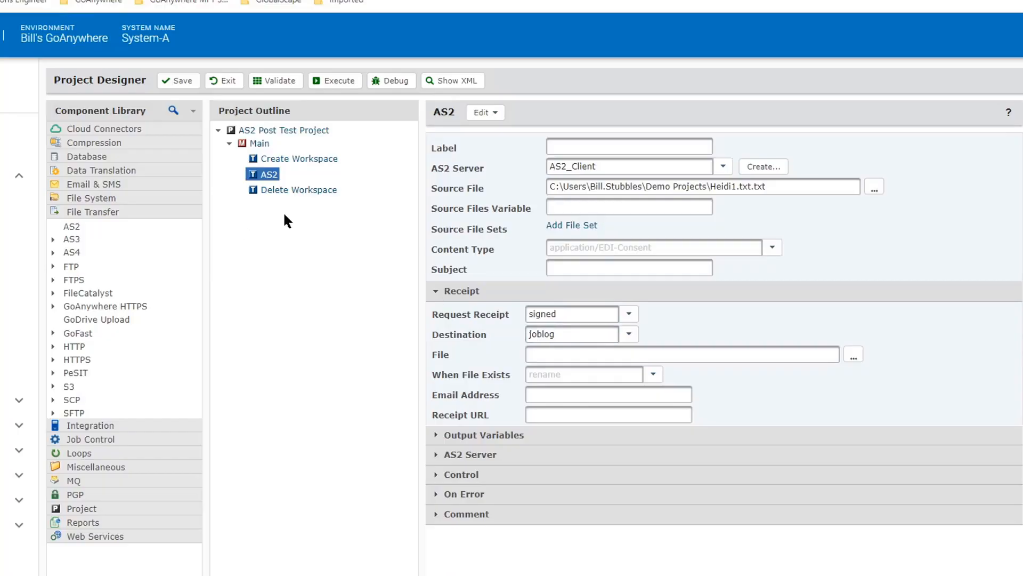
Step: Validate and execute AS2 Post Test Project
{"action": "left_click", "coordinate": [277, 81]}
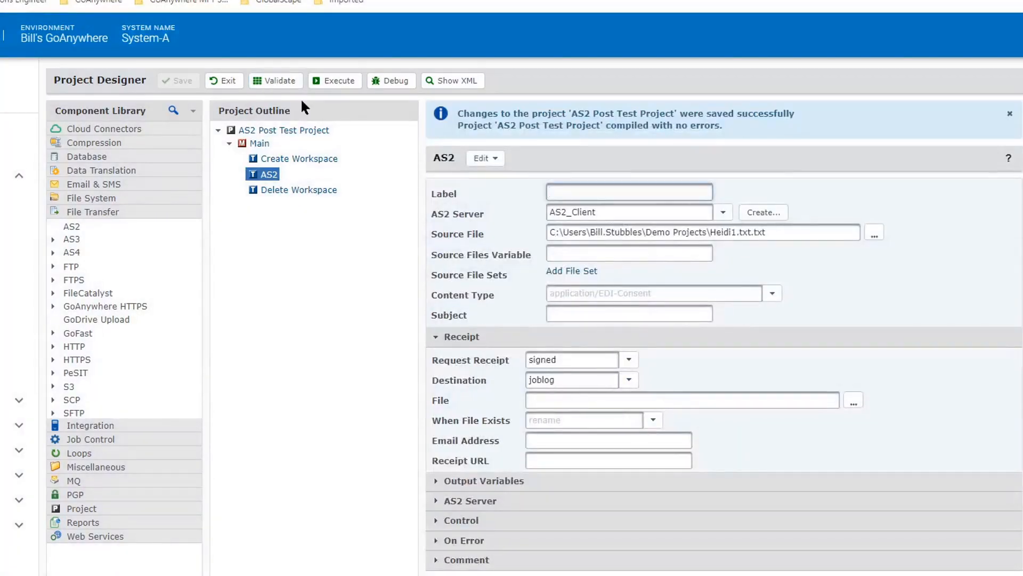
{"action": "left_click", "coordinate": [334, 81]}
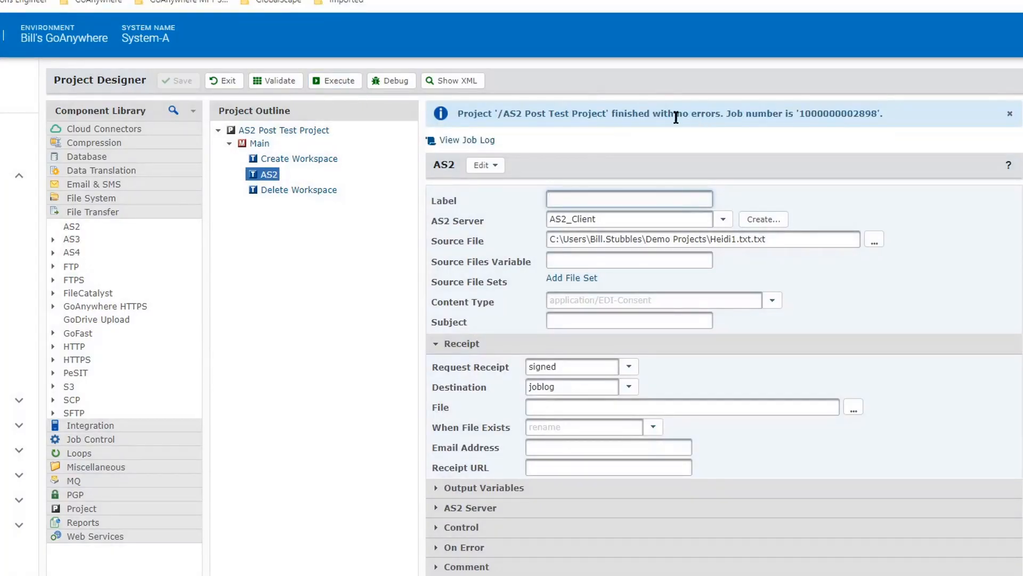
Step: Open the executed project's job log and examine the message compression, signing and encryption entries, the request headers and the AS2 request status
{"action": "left_click", "coordinate": [463, 141]}
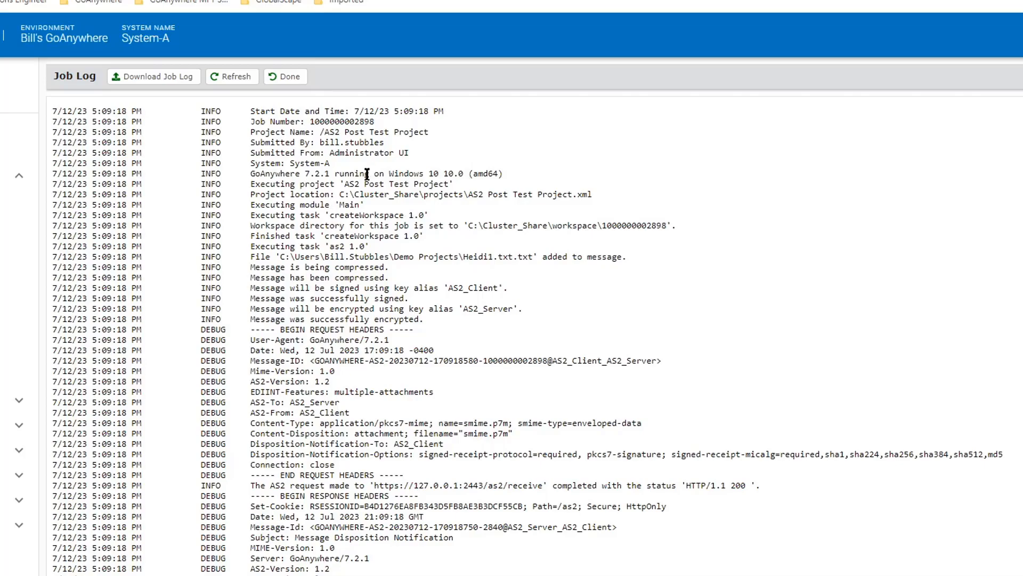
{"action": "scroll", "coordinate": [367, 175], "scroll_direction": "down", "scroll_amount": 1}
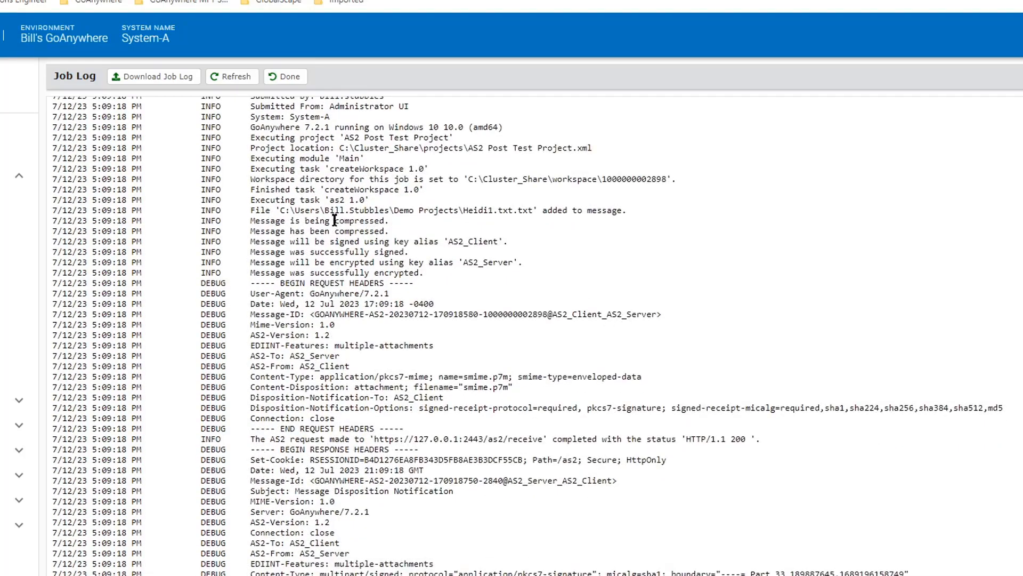
{"action": "left_click_drag", "start_coordinate": [335, 221], "coordinate": [390, 219]}
{"action": "left_click_drag", "start_coordinate": [335, 241], "coordinate": [364, 261]}
{"action": "left_click", "coordinate": [391, 367]}
{"action": "left_click_drag", "start_coordinate": [306, 438], "coordinate": [494, 429]}
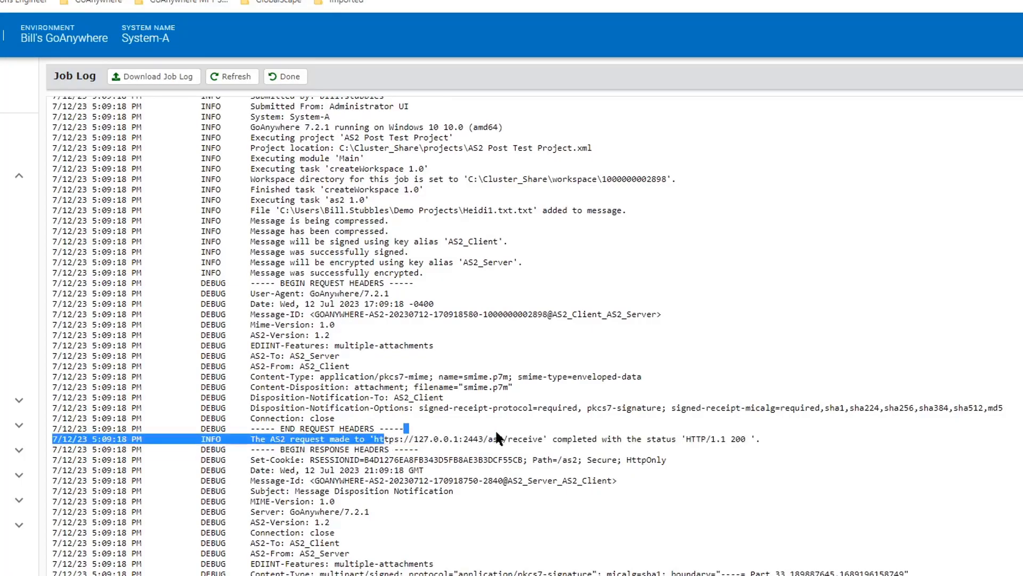
{"action": "left_click_drag", "start_coordinate": [730, 438], "coordinate": [751, 439]}
{"action": "left_click", "coordinate": [708, 417]}
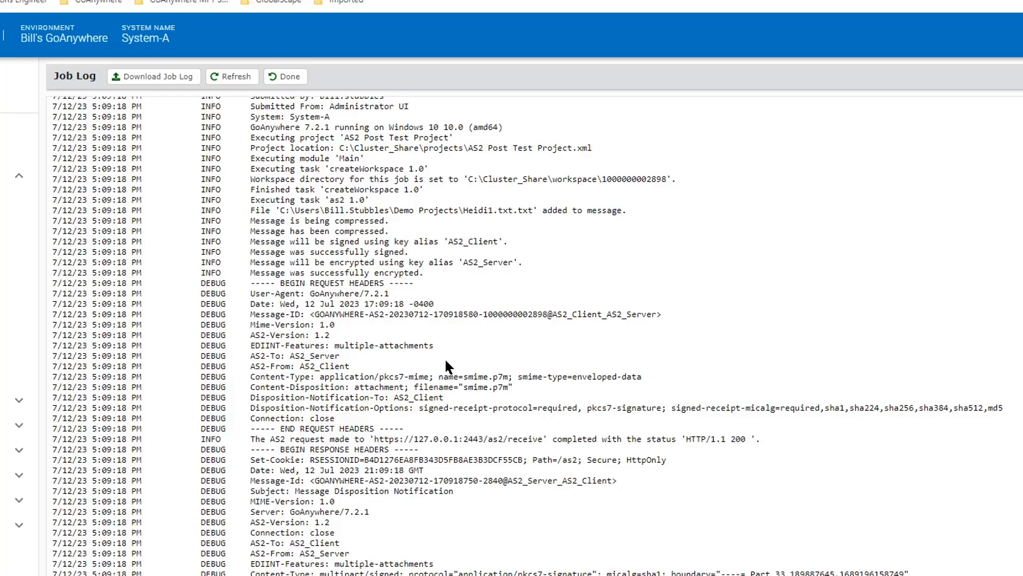
Step: Examine the response headers, the receipt and the message integrity check entries at the end of the job log
{"action": "scroll", "coordinate": [445, 357], "scroll_direction": "down", "scroll_amount": 3}
{"action": "scroll", "coordinate": [354, 296], "scroll_direction": "down", "scroll_amount": 3}
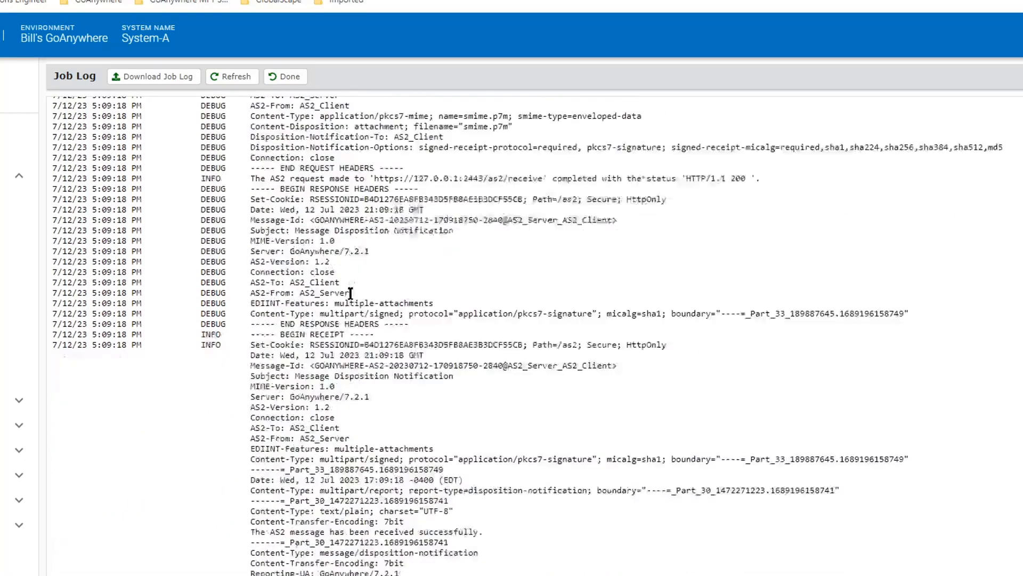
{"action": "scroll", "coordinate": [341, 365], "scroll_direction": "down", "scroll_amount": 10}
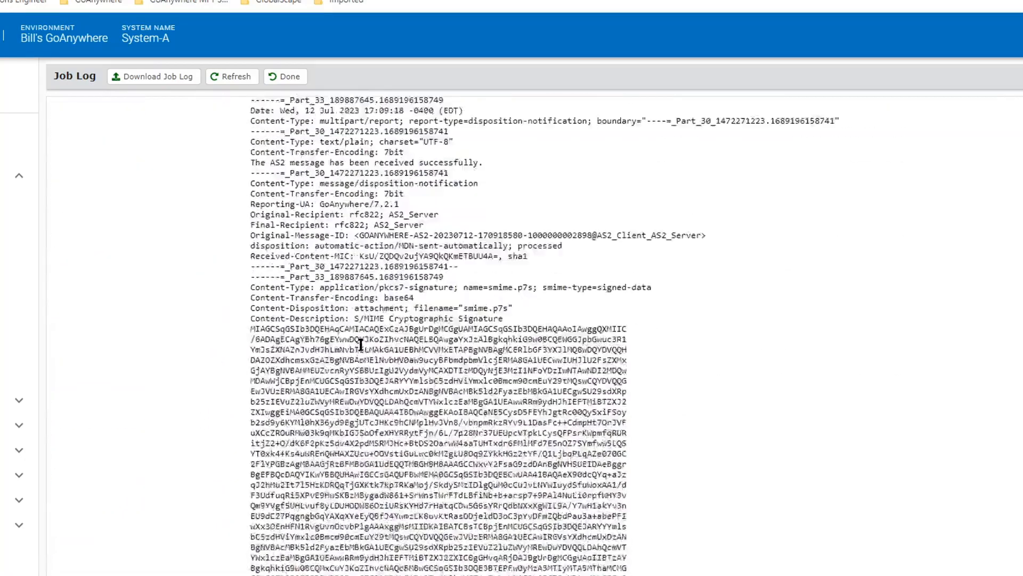
{"action": "scroll", "coordinate": [361, 345], "scroll_direction": "down", "scroll_amount": 2}
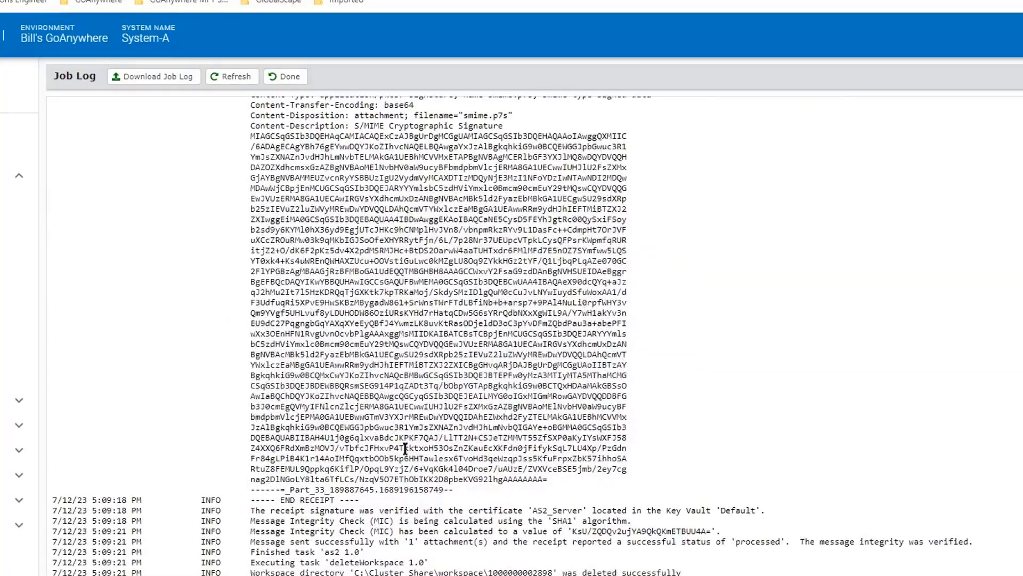
{"action": "left_click_drag", "start_coordinate": [294, 525], "coordinate": [374, 525]}
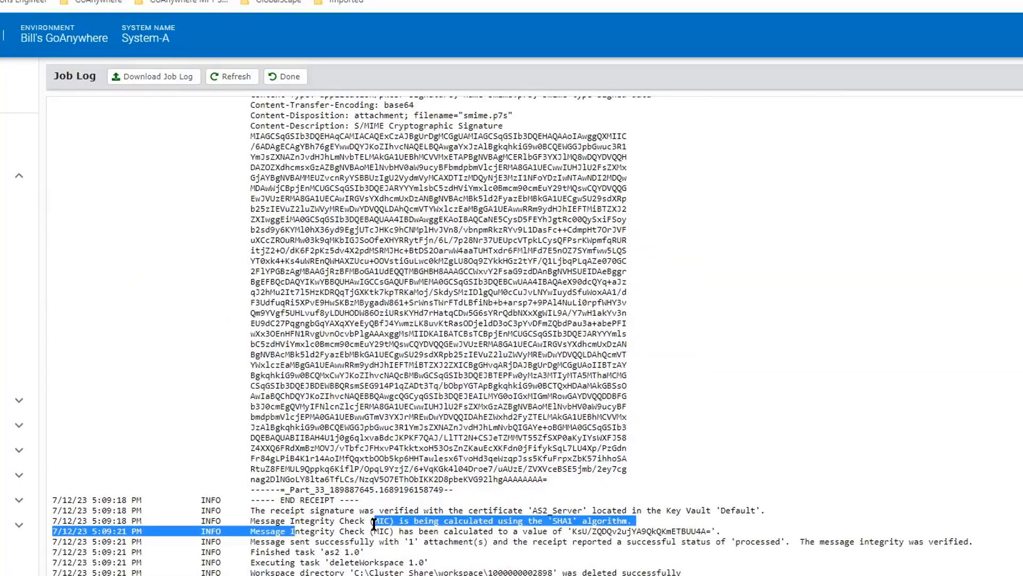
{"action": "left_click_drag", "start_coordinate": [930, 543], "coordinate": [966, 542]}
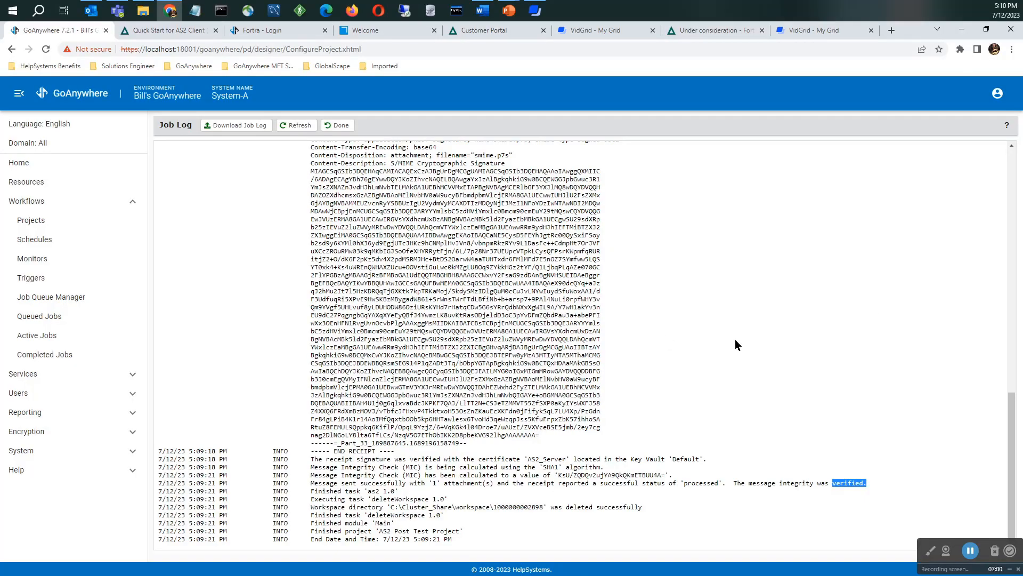
{"action": "left_click", "coordinate": [971, 555]}
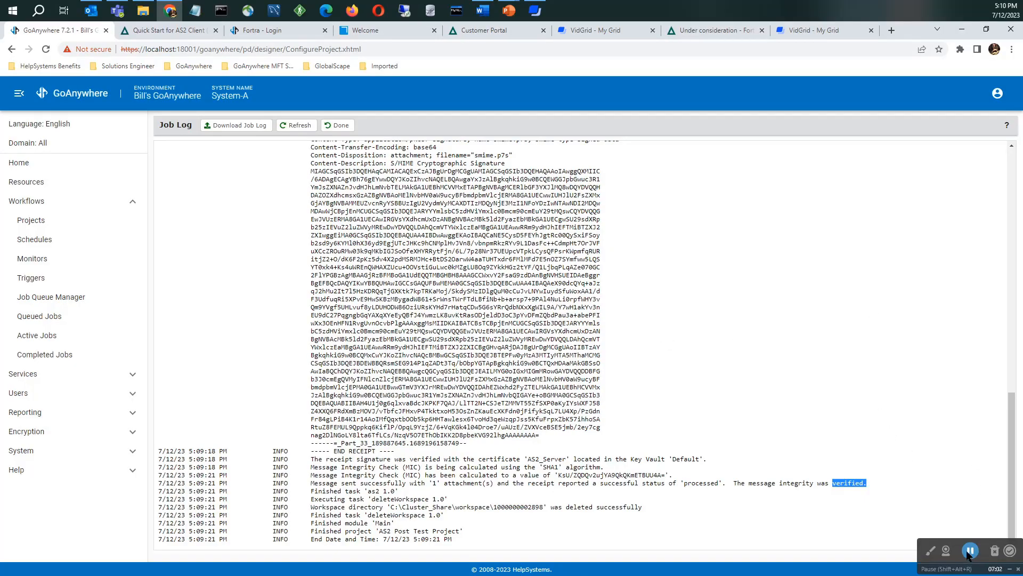